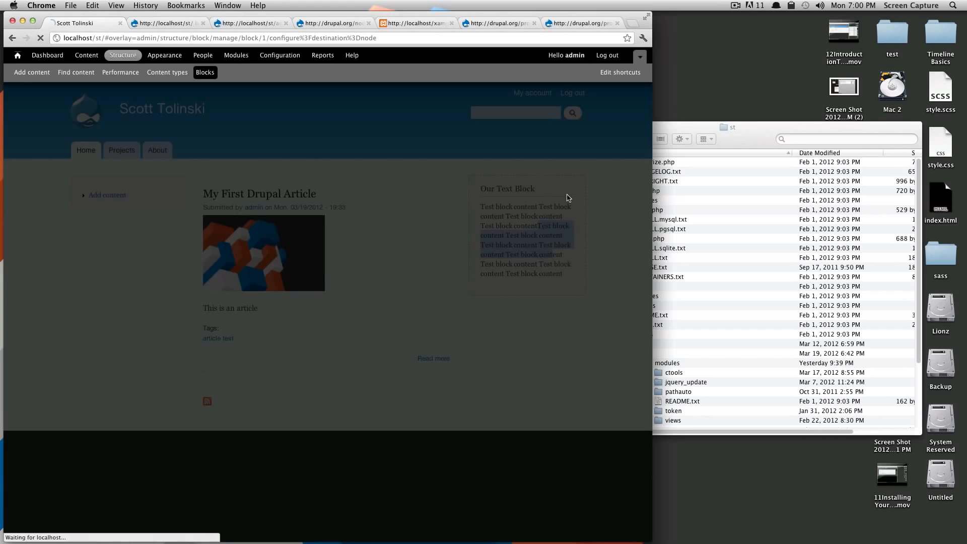
- Set the test text block's region in the Bartik theme to None and save the block
scroll(341, 367, "down", 3)
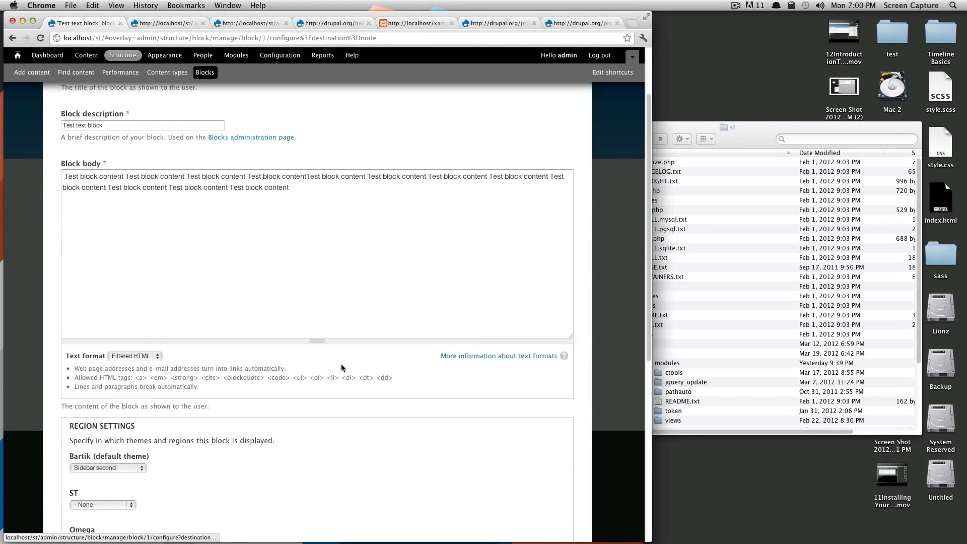
left_click(143, 468)
left_click(137, 408)
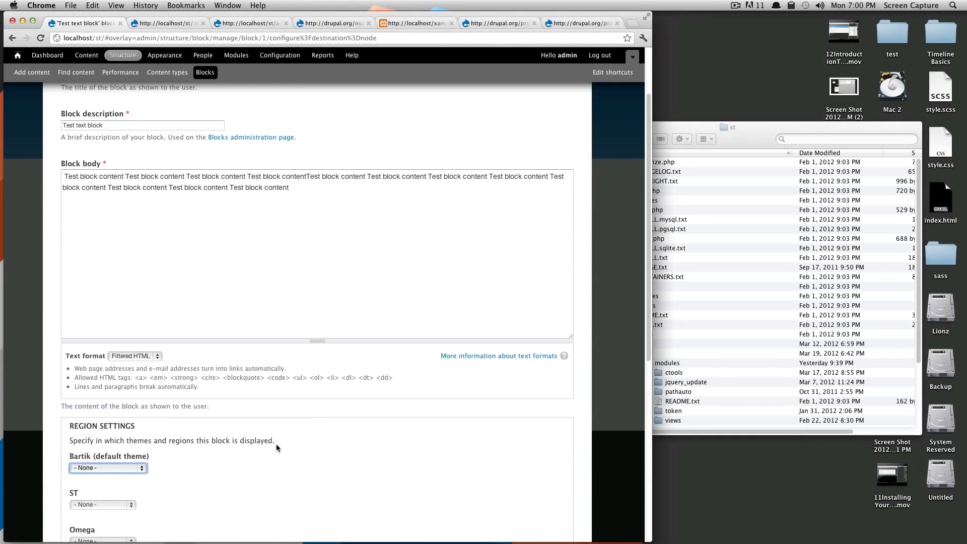
scroll(276, 443, "down", 6)
left_click(67, 487)
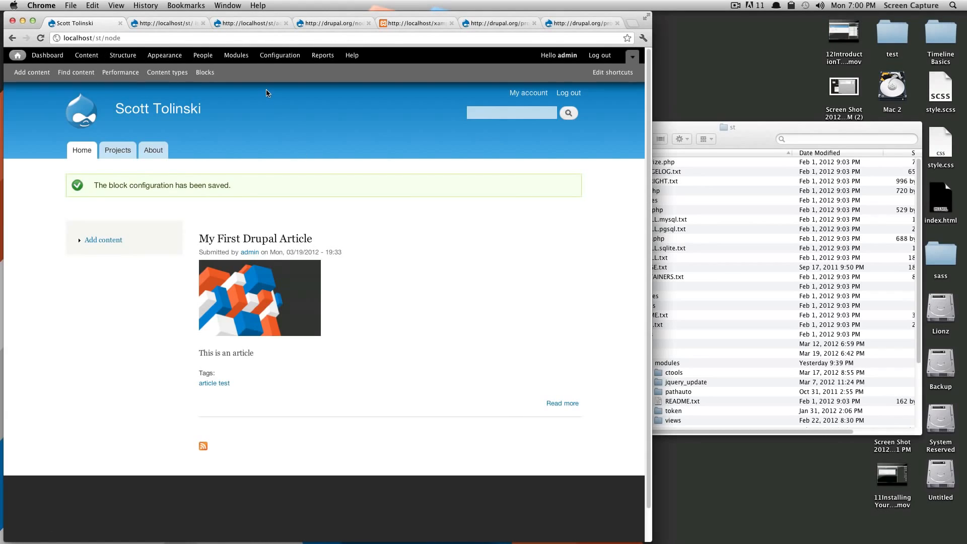
- In the site's Main menu, reorder the links so Projects comes after About, and save the configuration
left_click(121, 59)
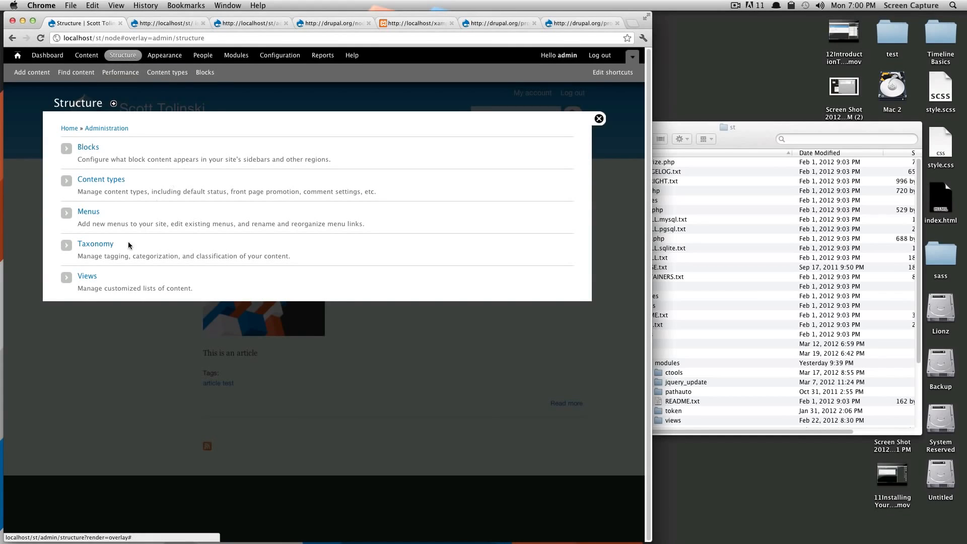
left_click(89, 217)
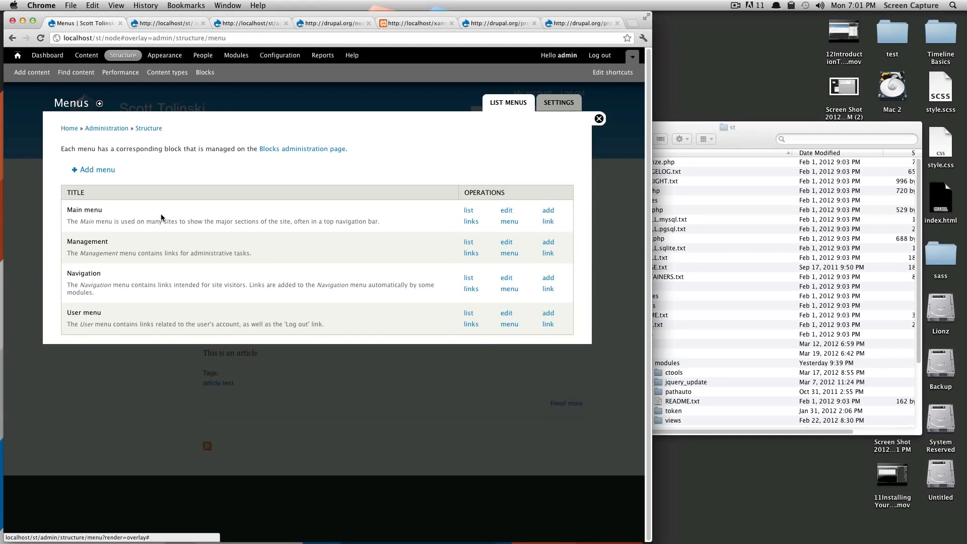
double_click(113, 211)
double_click(120, 238)
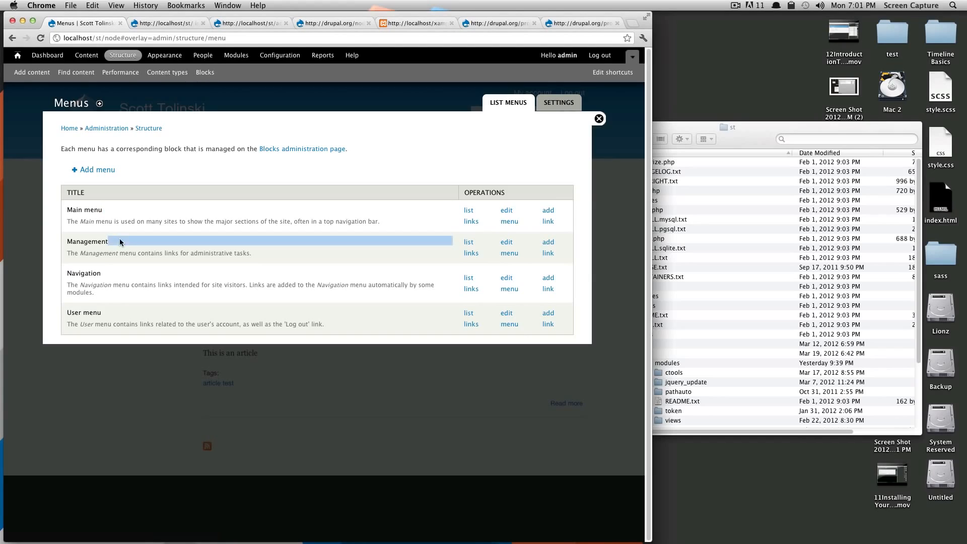
double_click(137, 273)
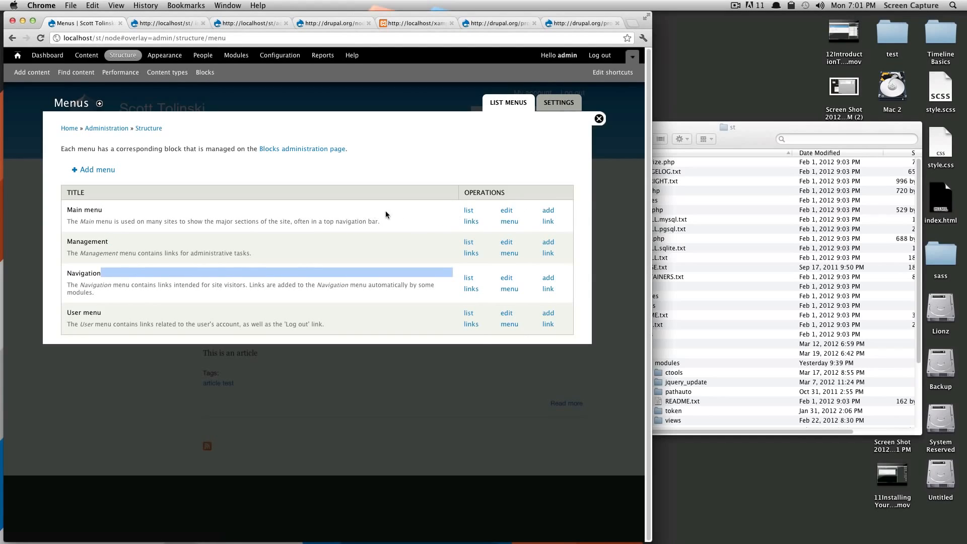
left_click_drag(334, 222, 343, 222)
left_click(470, 212)
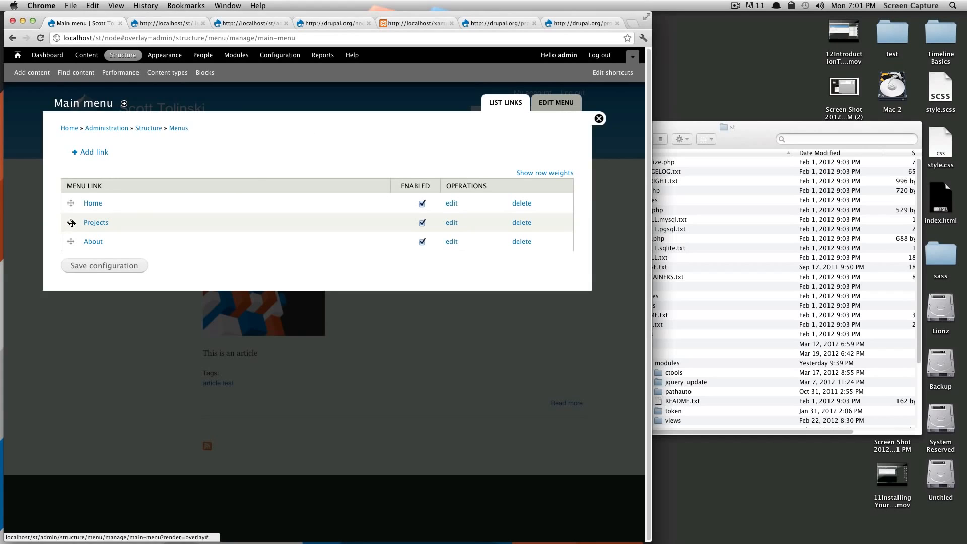
left_click_drag(70, 222, 71, 243)
left_click(105, 296)
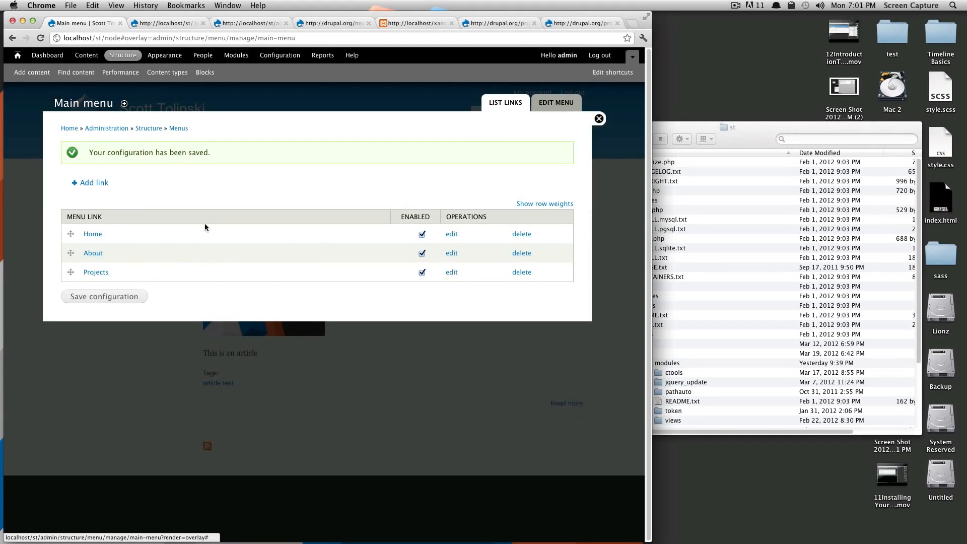
- Examine the links listed in the Management menu and in the Navigation menu
left_click(178, 129)
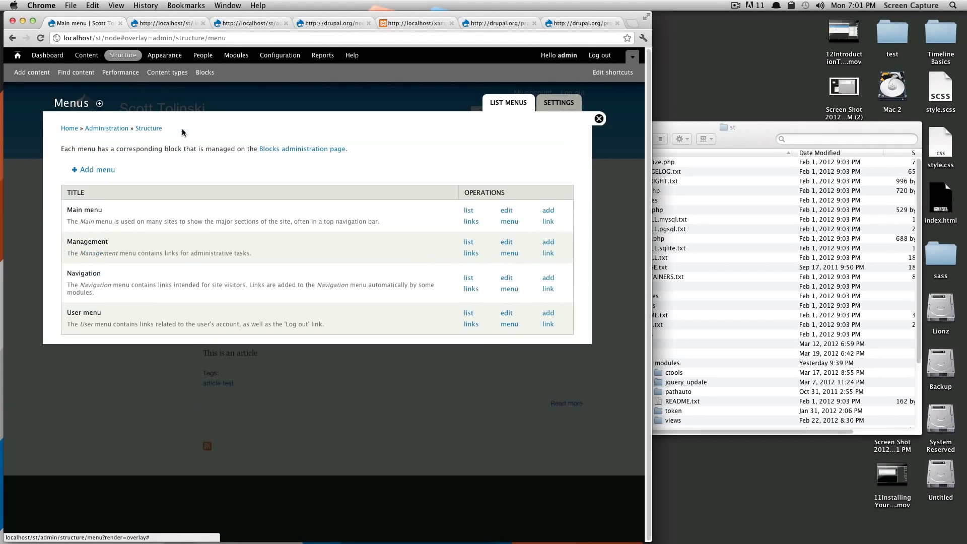
left_click(469, 250)
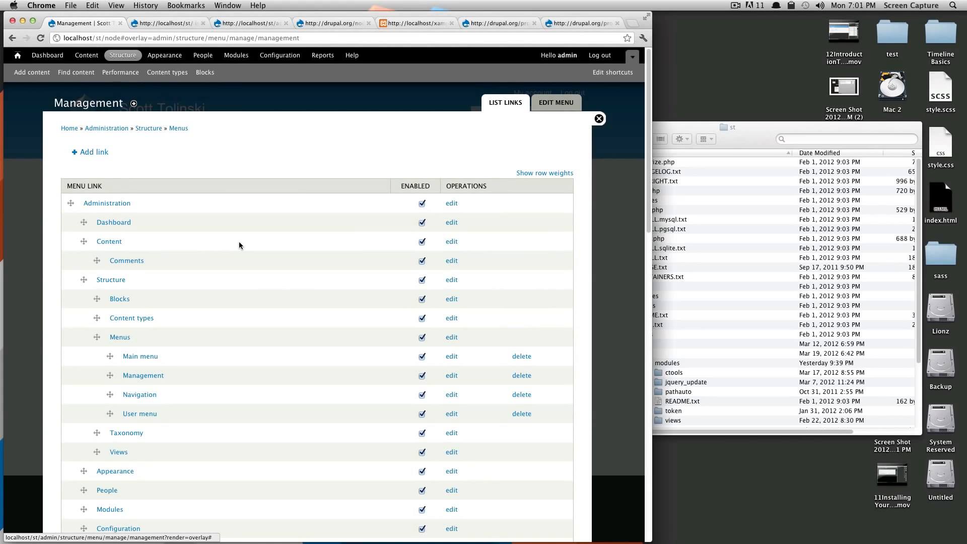
scroll(239, 241, "down", 2)
scroll(236, 255, "down", 10)
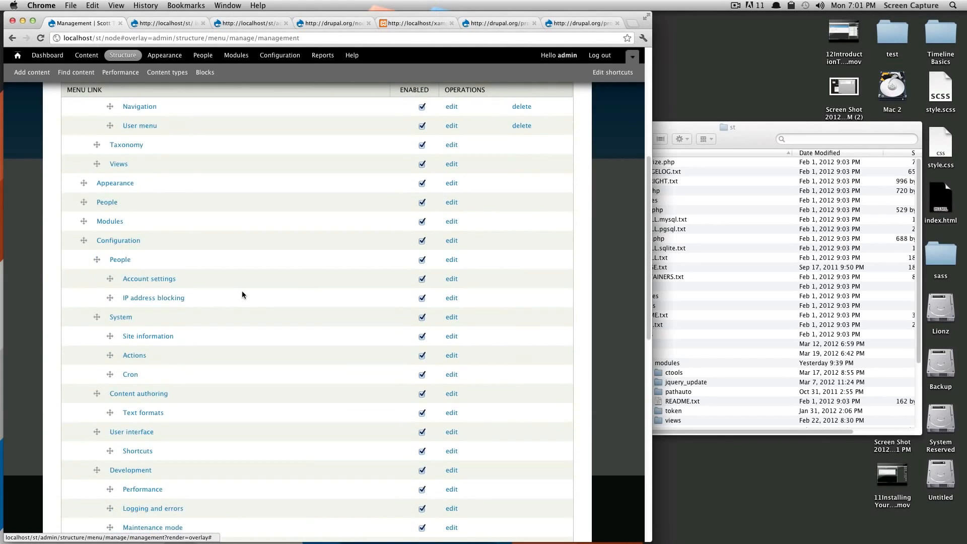
scroll(245, 292, "down", 5)
scroll(247, 291, "up", 9)
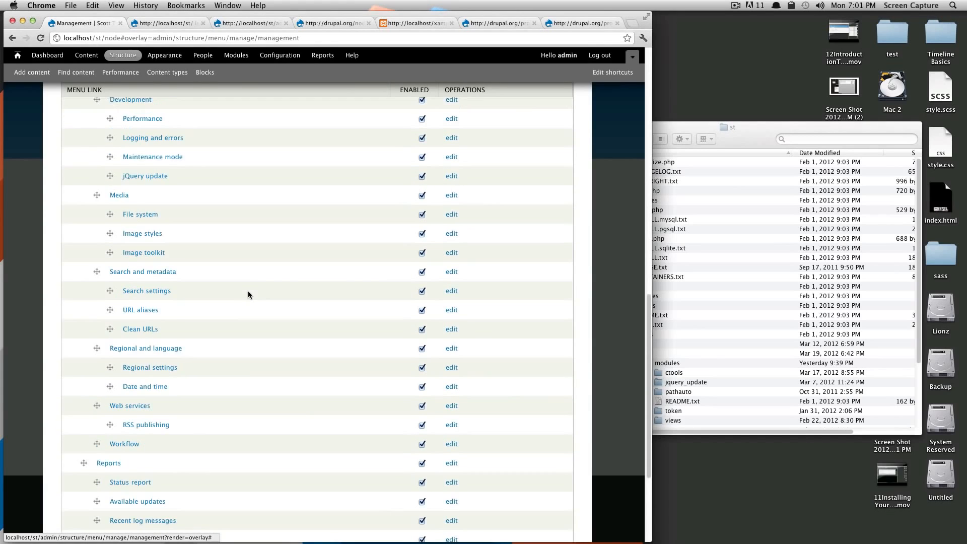
scroll(252, 295, "up", 8)
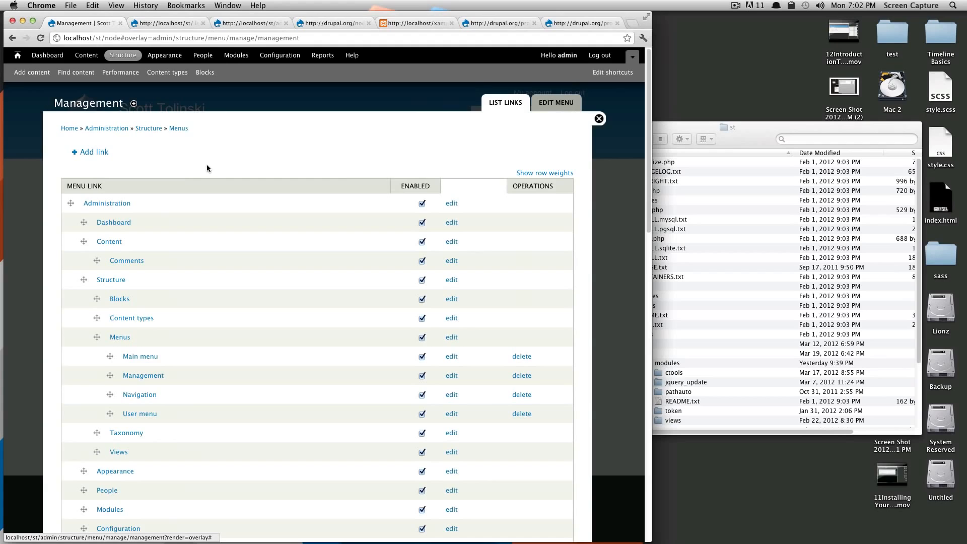
left_click(177, 129)
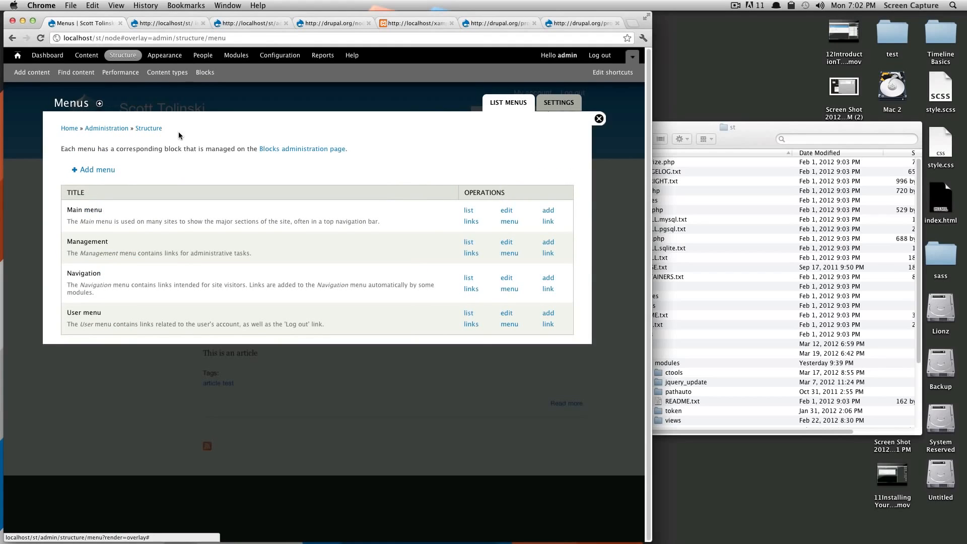
left_click(468, 287)
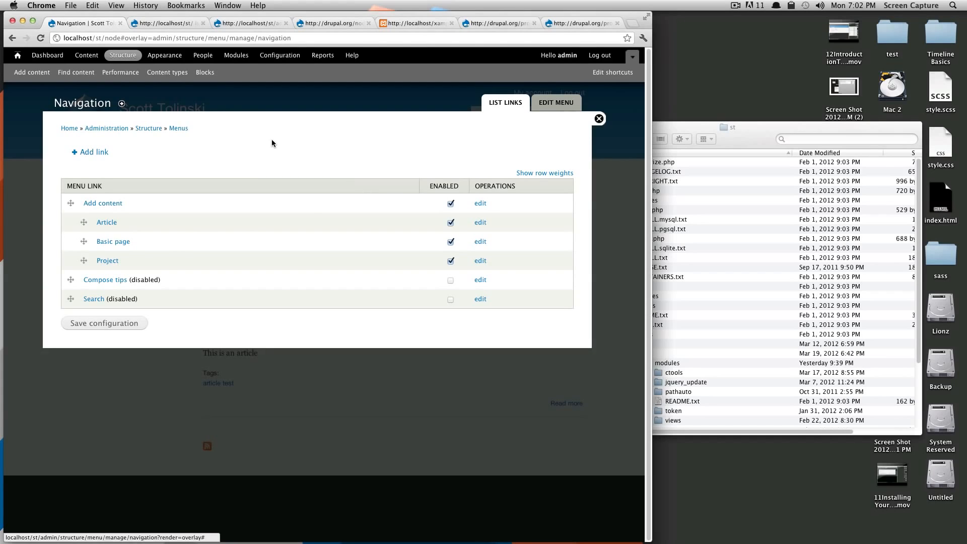
- In the User menu, enable the My account link, disable it again, save the configuration and return to the site
left_click(183, 129)
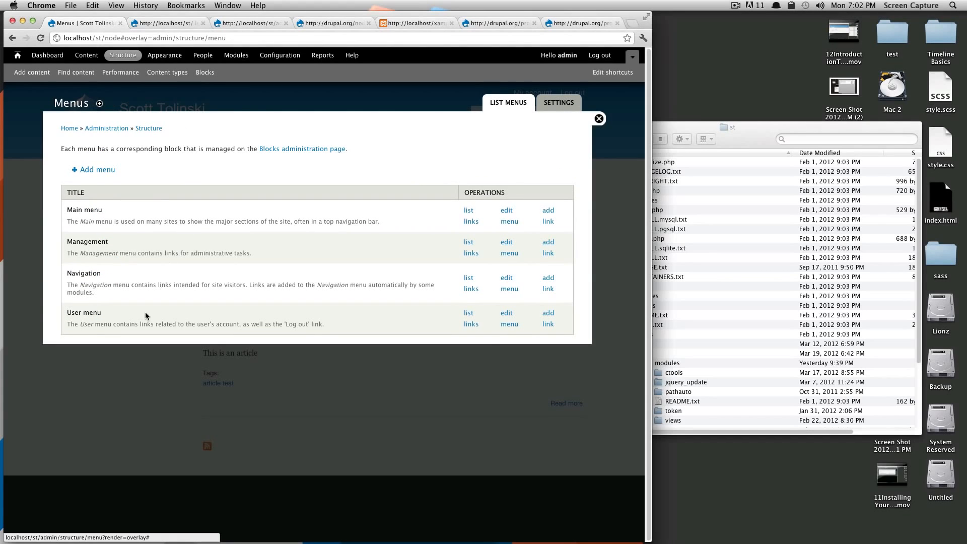
left_click_drag(83, 309, 224, 325)
left_click(398, 318)
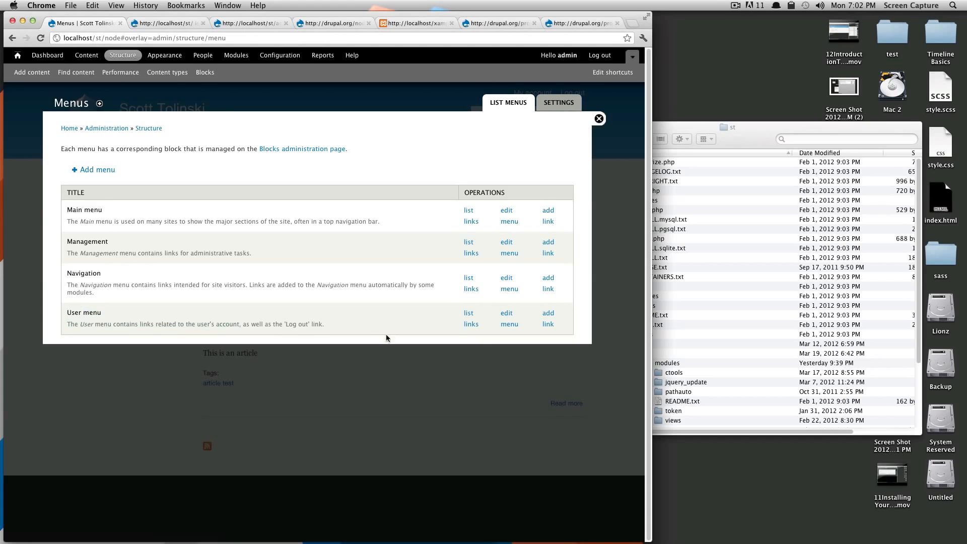
left_click(469, 324)
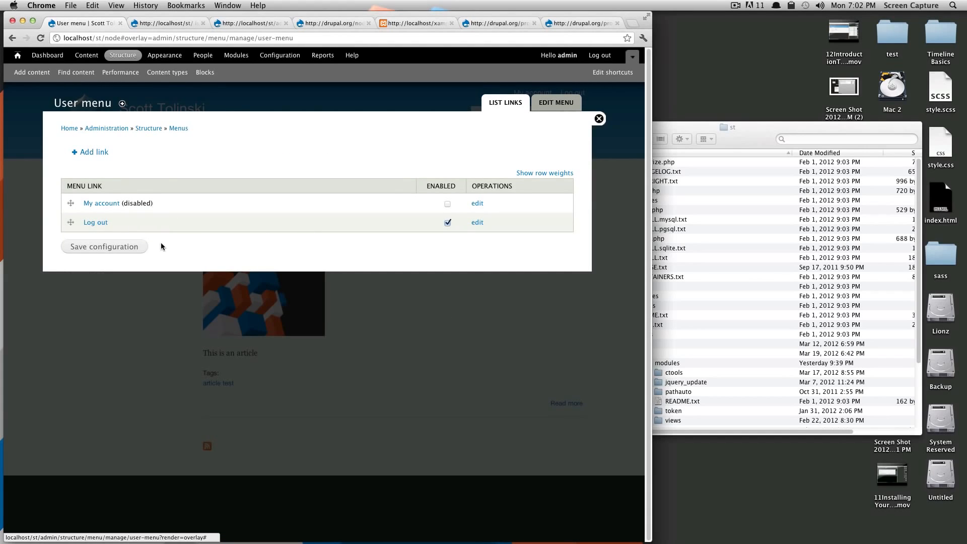
left_click(449, 205)
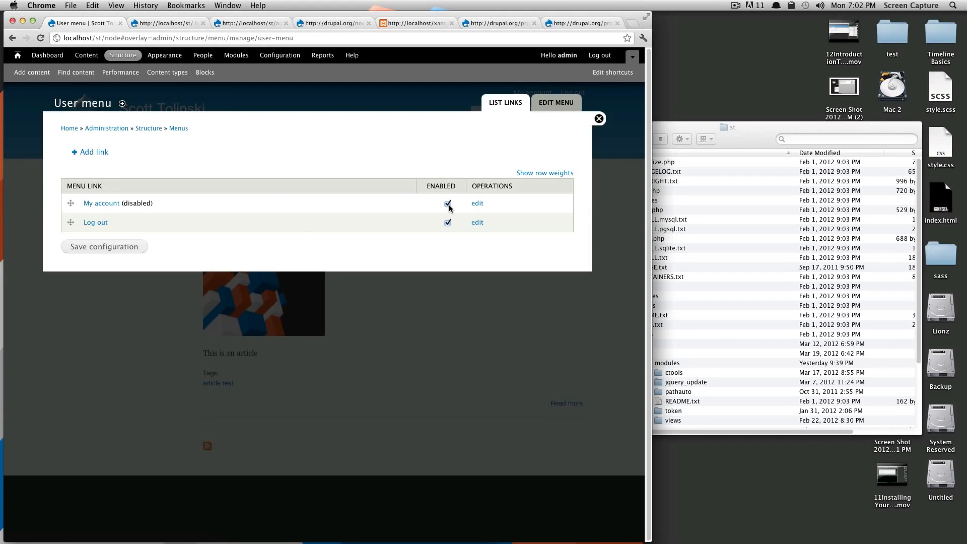
left_click(449, 205)
left_click(112, 249)
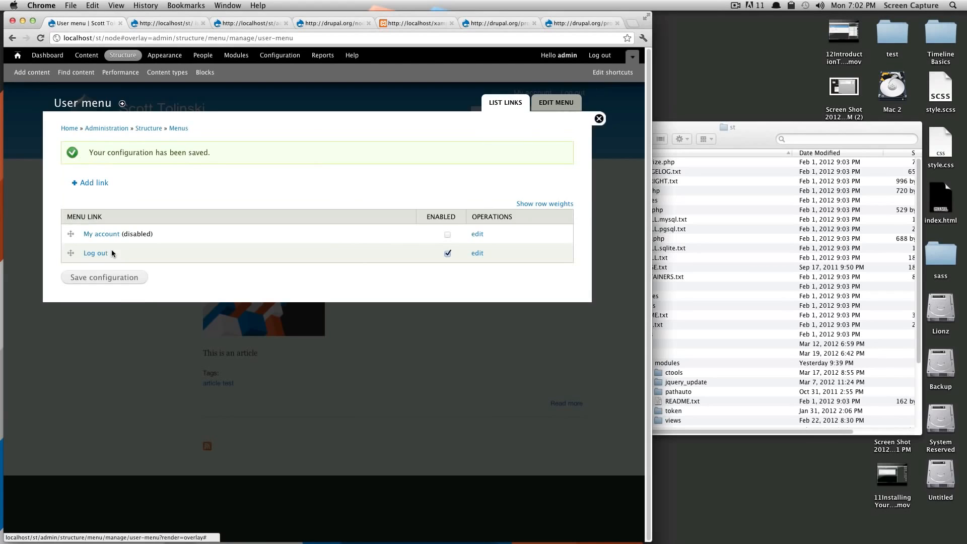
left_click(599, 119)
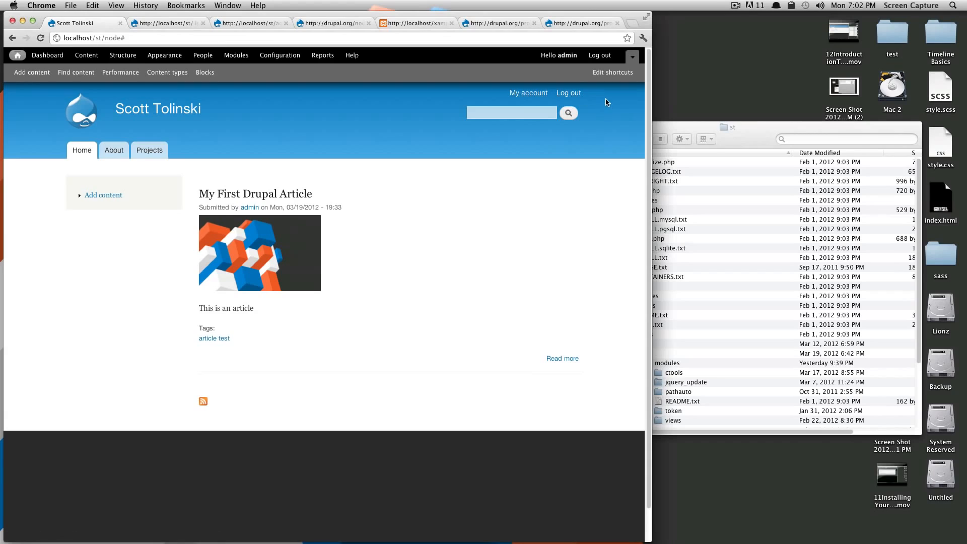
mouse_move(385, 198)
left_click_drag(105, 39, 168, 40)
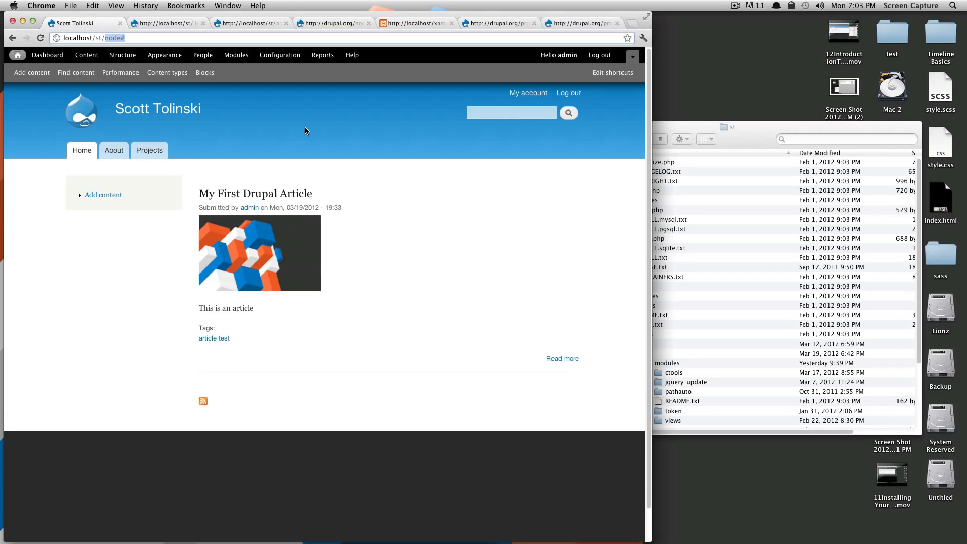
left_click(528, 93)
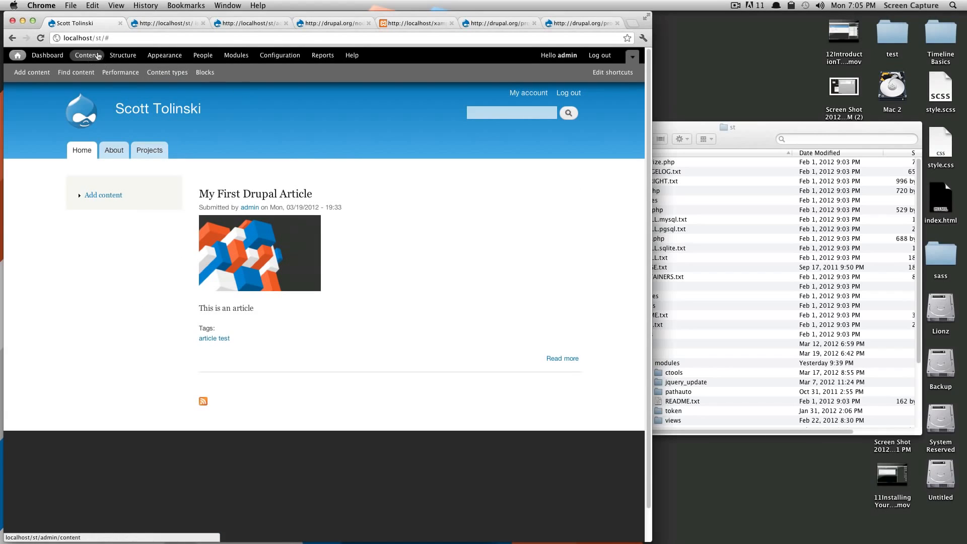
- In the Navigation menu, move the Project link out from under Add content to the top level, save, and return to the site
left_click(116, 56)
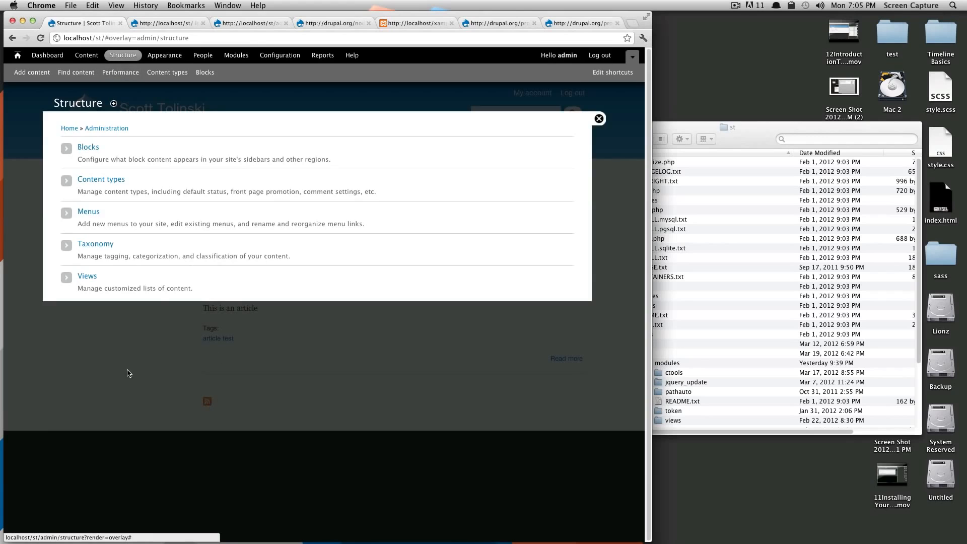
left_click(90, 214)
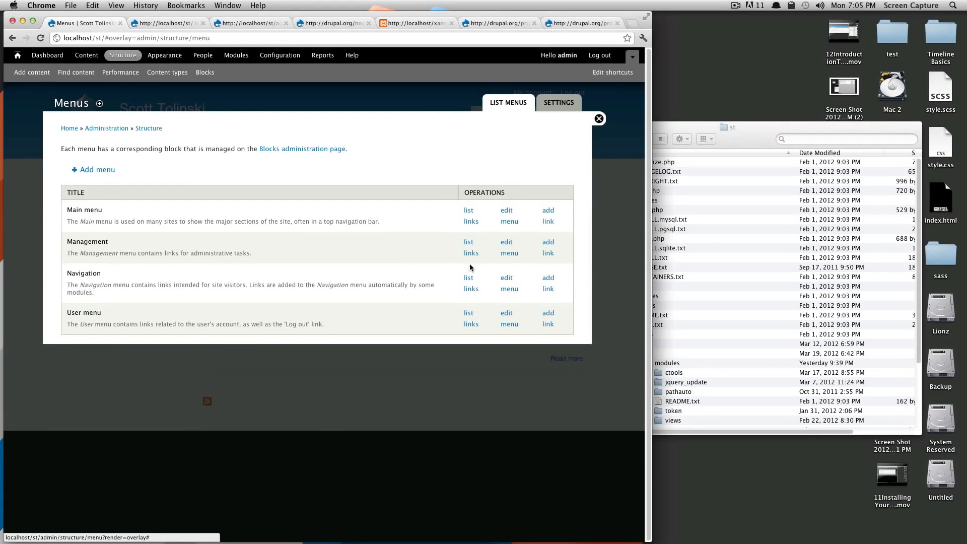
left_click(472, 288)
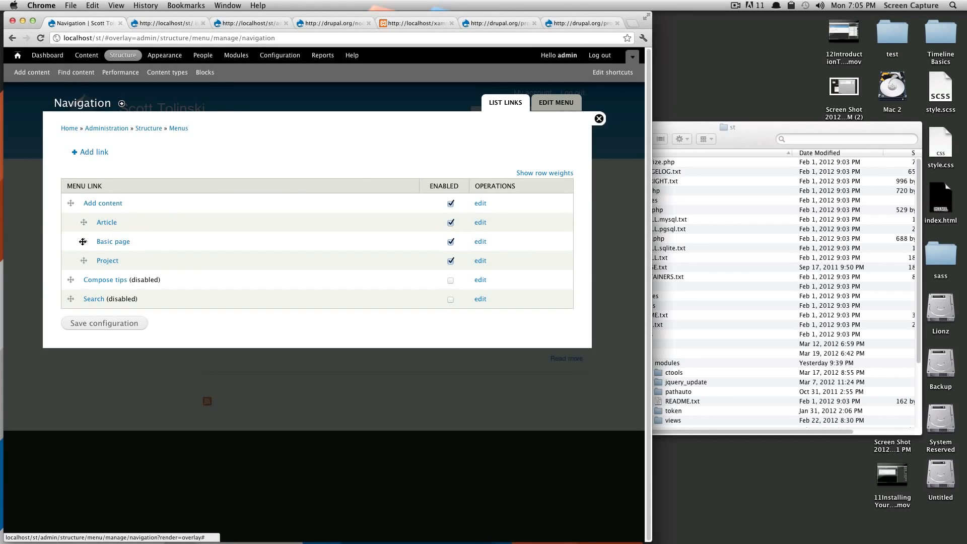
left_click_drag(84, 241, 67, 260)
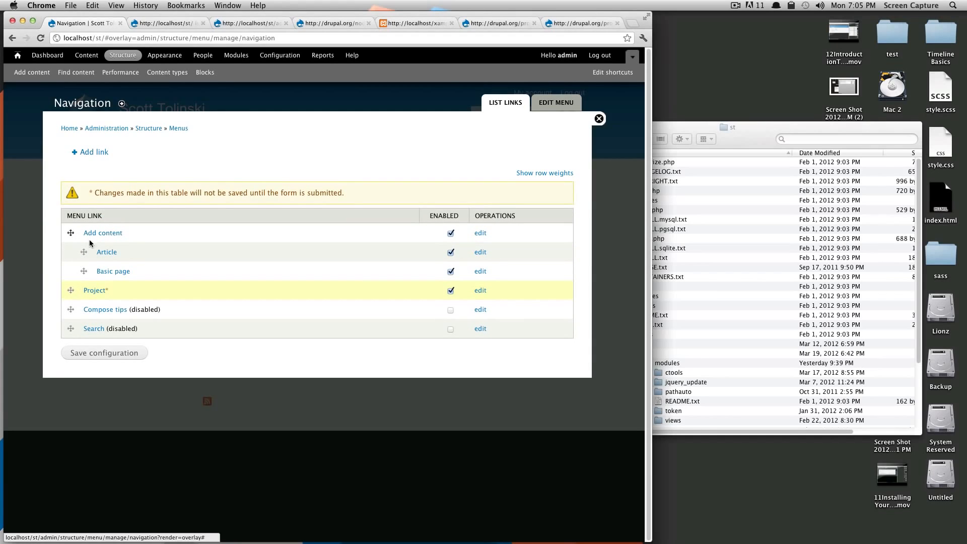
left_click(116, 354)
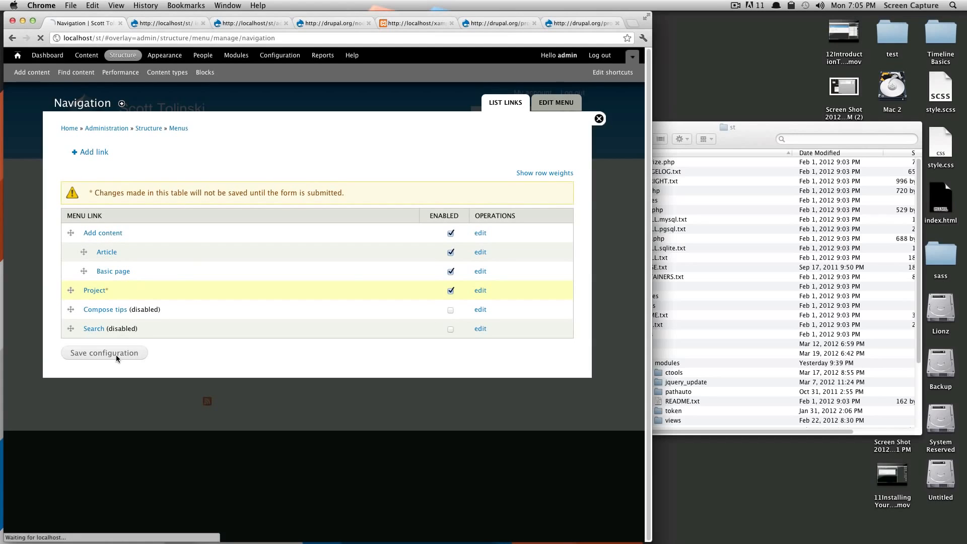
left_click(599, 118)
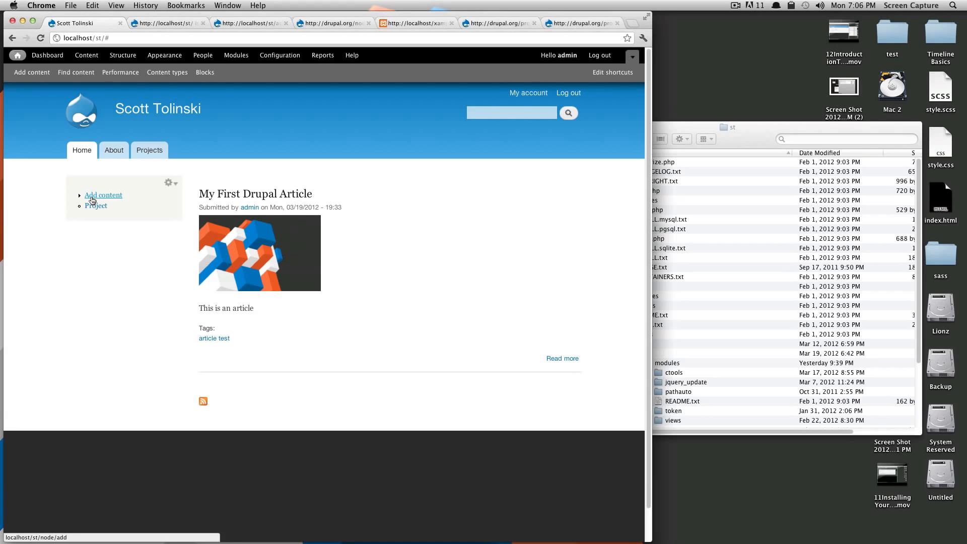
- In the Navigation menu, set the Add content link to show as expanded, save it, and return to the site
left_click(107, 58)
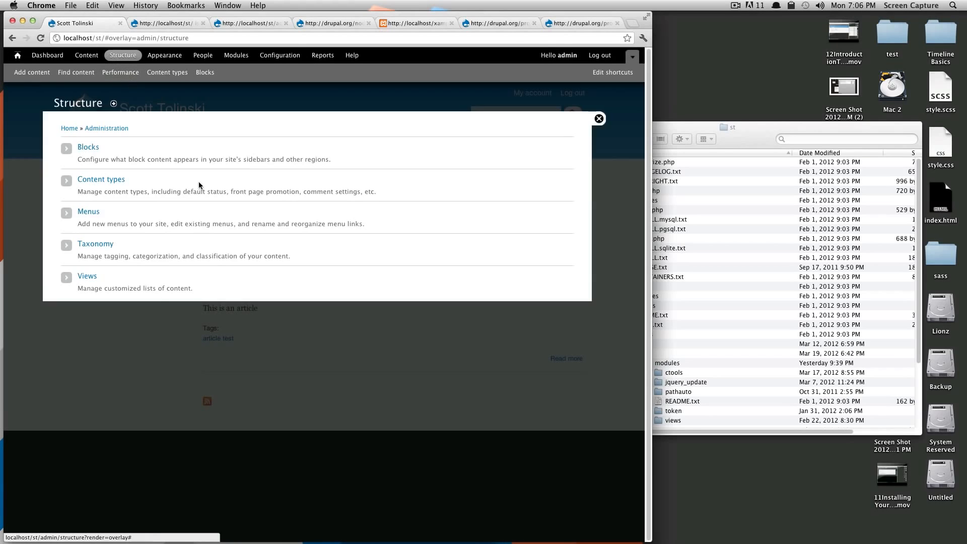
left_click(95, 213)
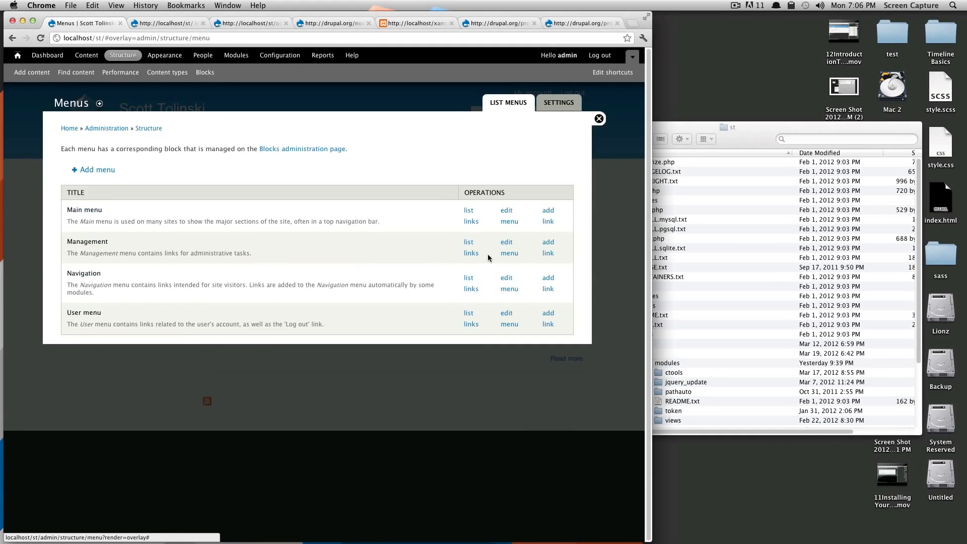
left_click(469, 278)
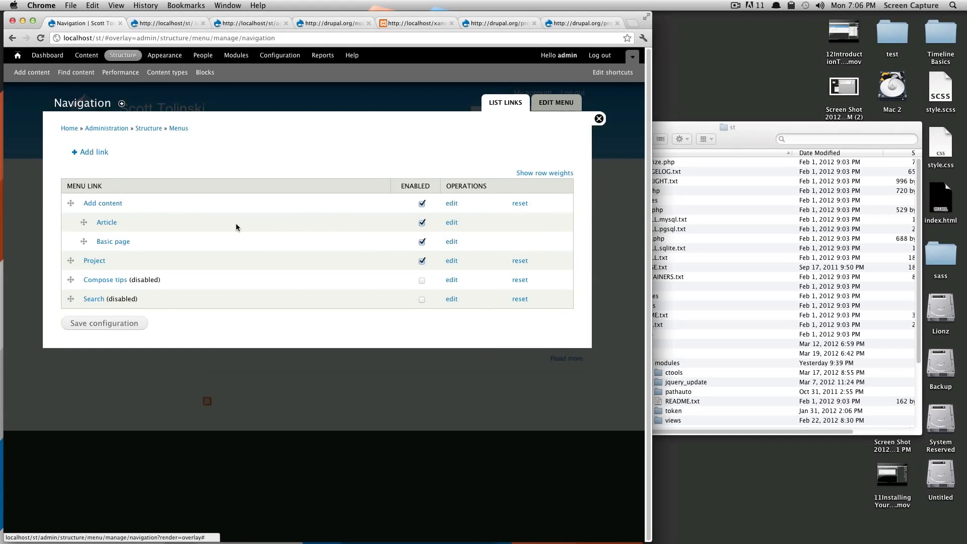
left_click(450, 203)
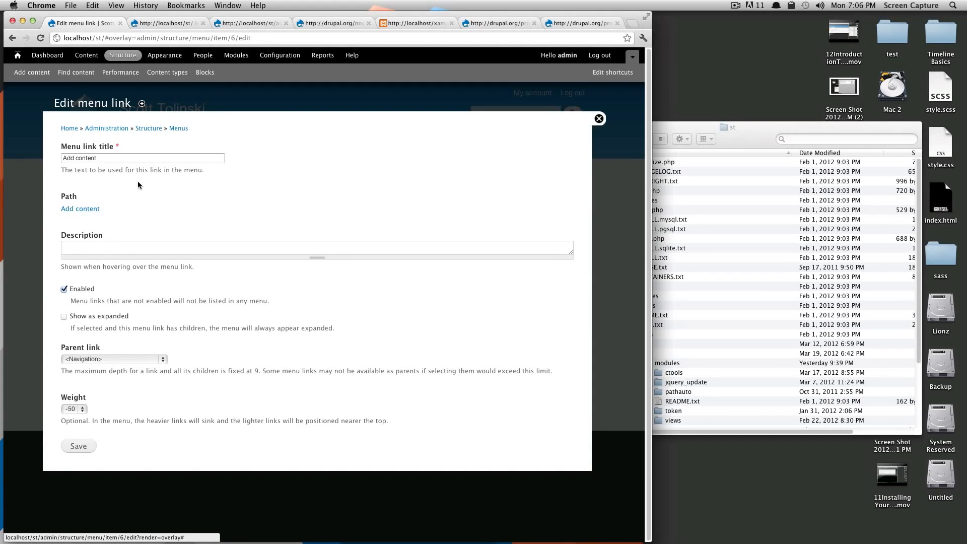
left_click_drag(120, 162, 66, 155)
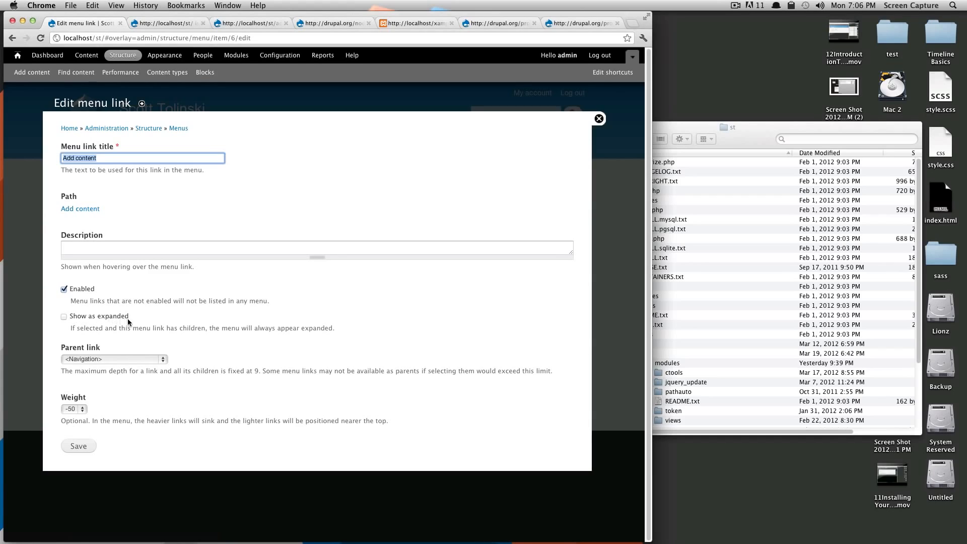
left_click(64, 317)
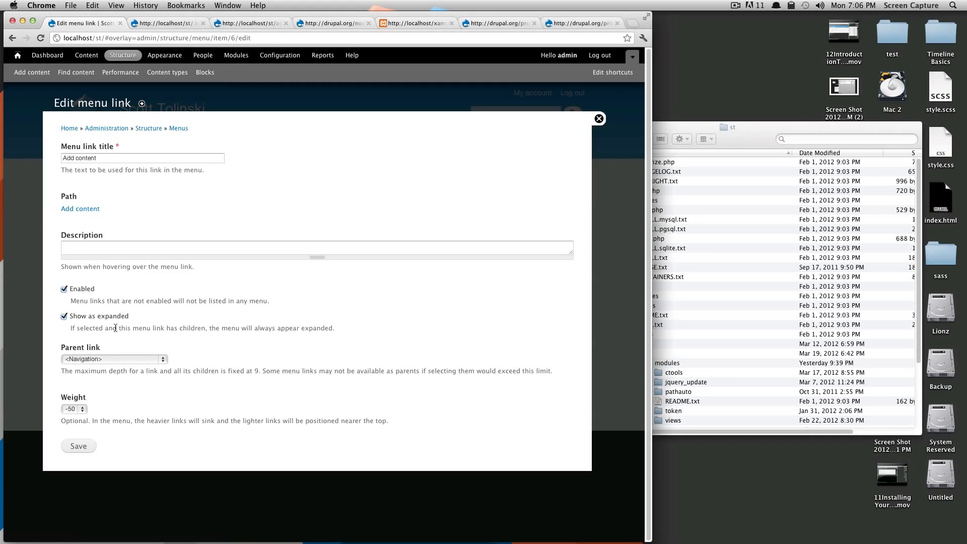
left_click(82, 445)
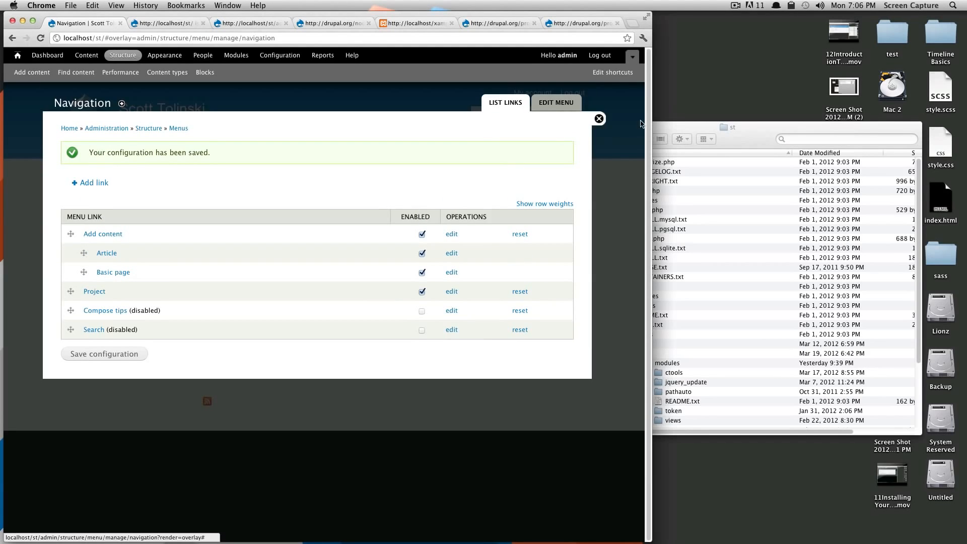
left_click(600, 119)
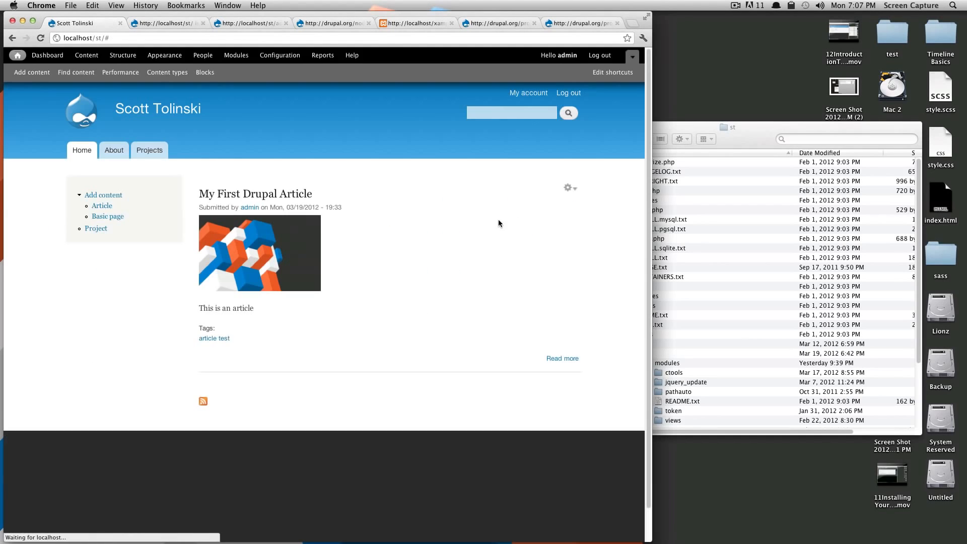
- In the Navigation menu, nest the Basic page link under Article and save the configuration
left_click(130, 54)
left_click(84, 213)
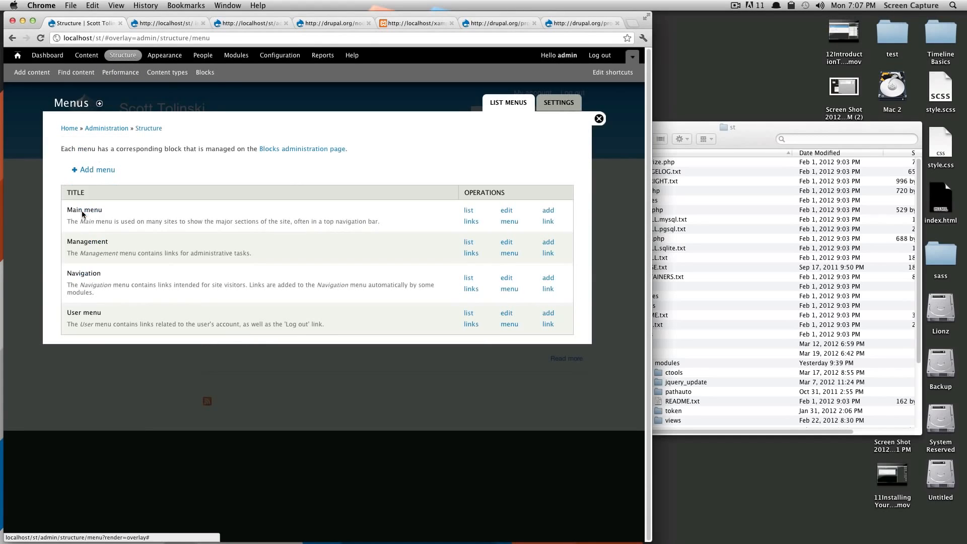
left_click(469, 289)
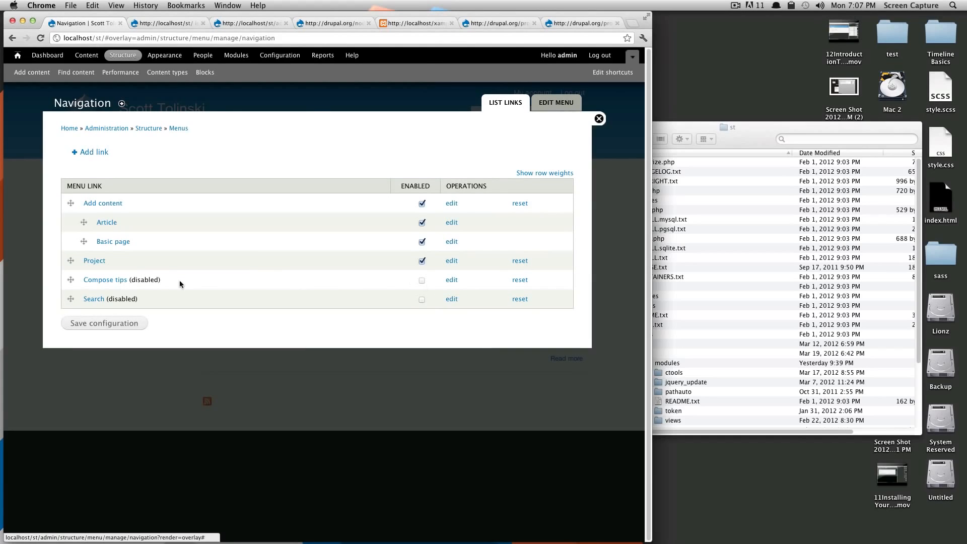
left_click_drag(84, 242, 105, 236)
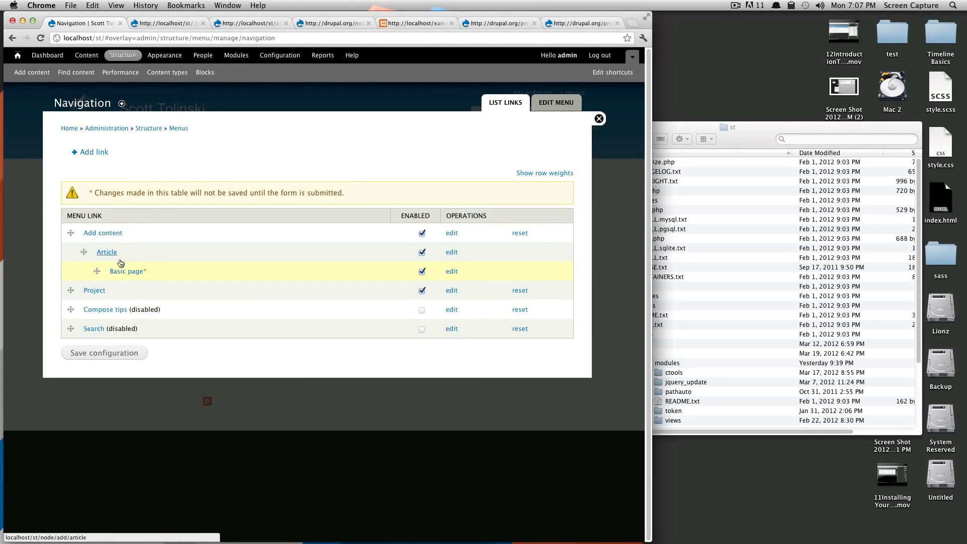
left_click(130, 353)
- Set the Article menu link to show as expanded, save it, and return to the site
left_click(452, 253)
left_click(64, 316)
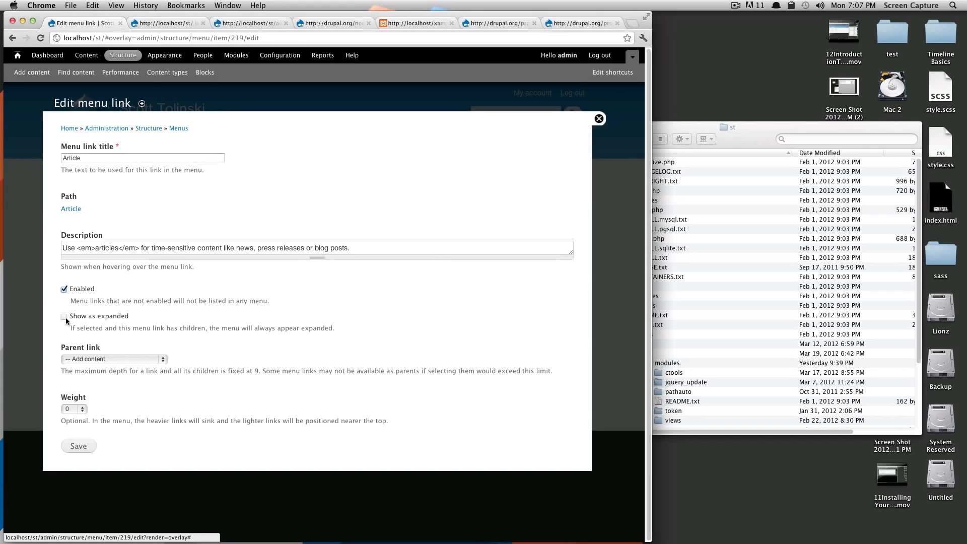
left_click(80, 453)
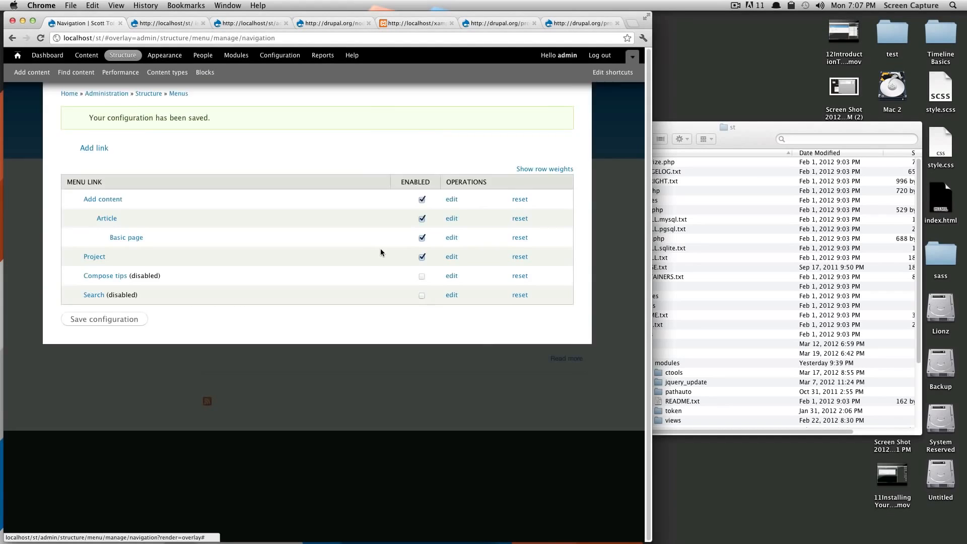
left_click(599, 119)
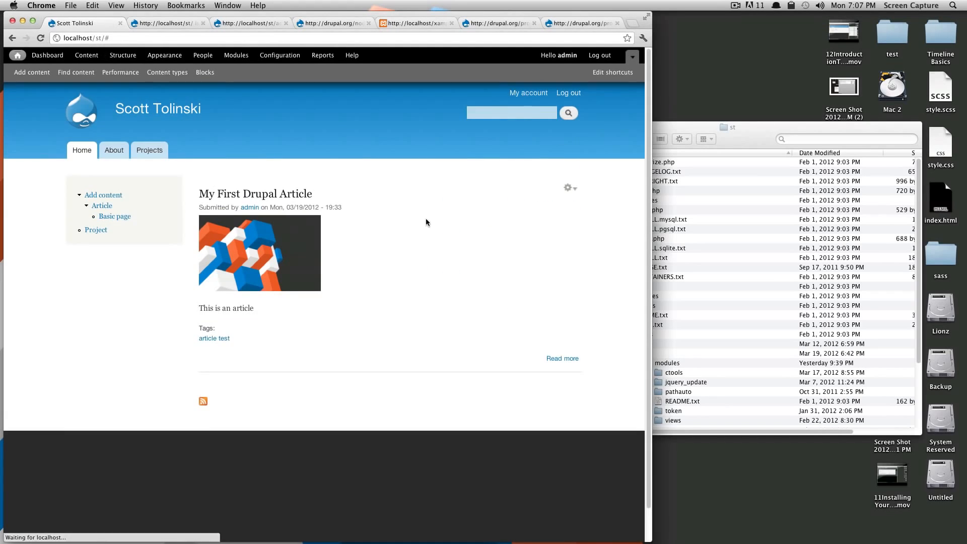